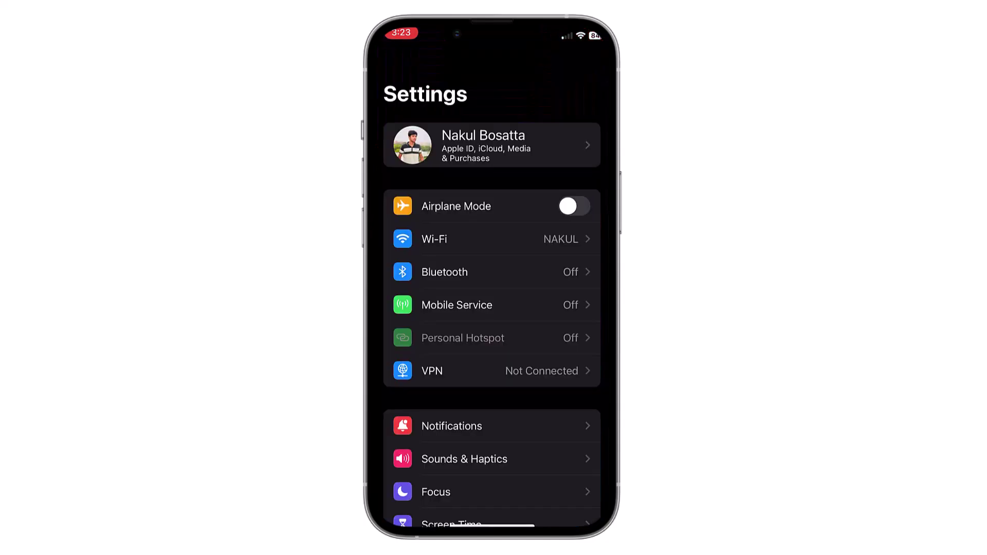
scroll(492, 309, down, 3)
scroll(492, 309, down, 3)
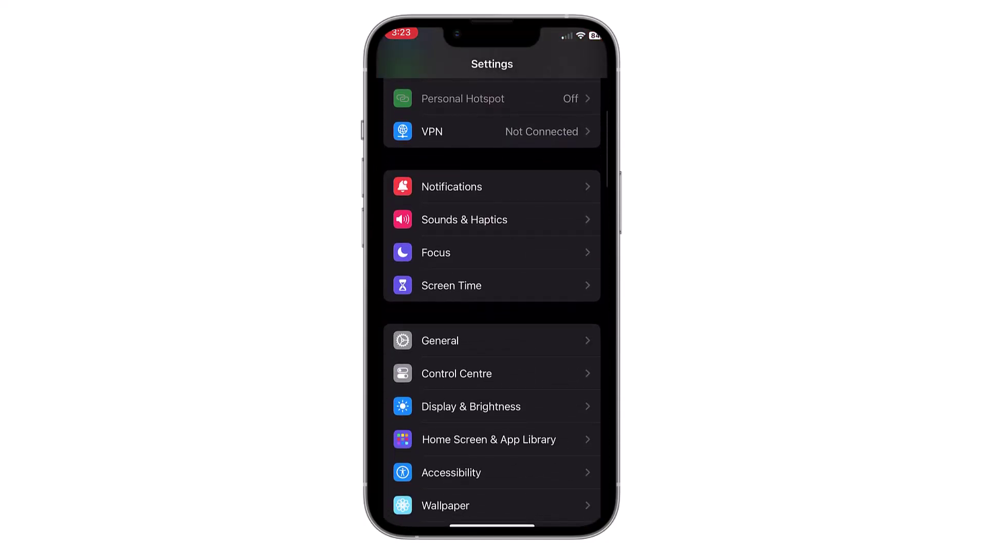
Go to the General page from the main Settings list.
click(440, 340)
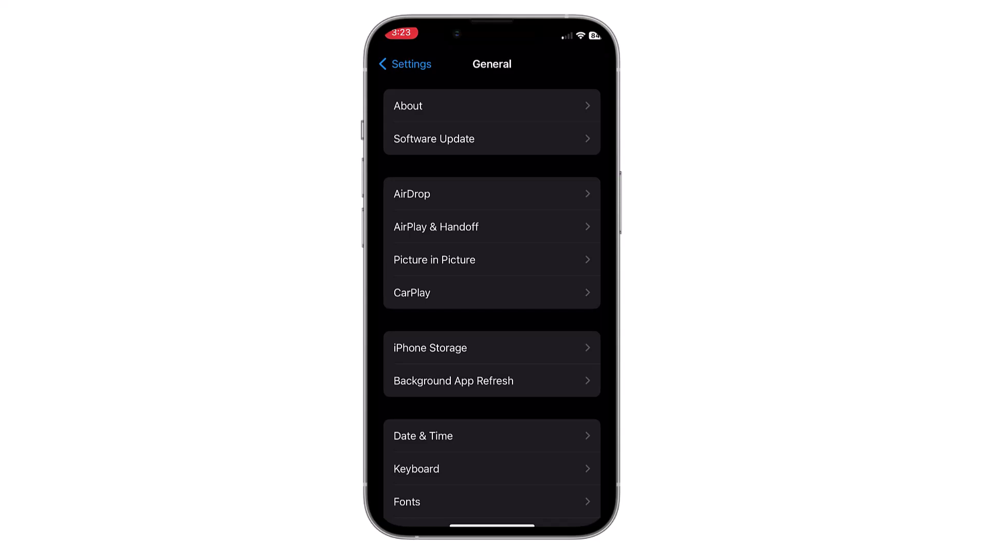
Open Background App Refresh from the General page.
click(454, 381)
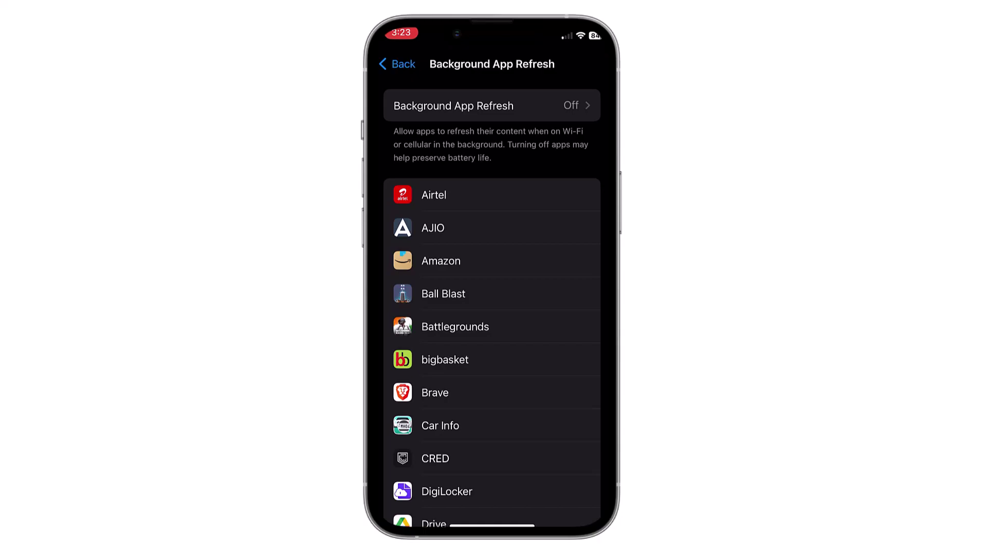
Change Background App Refresh from Off to Wi-Fi.
click(492, 106)
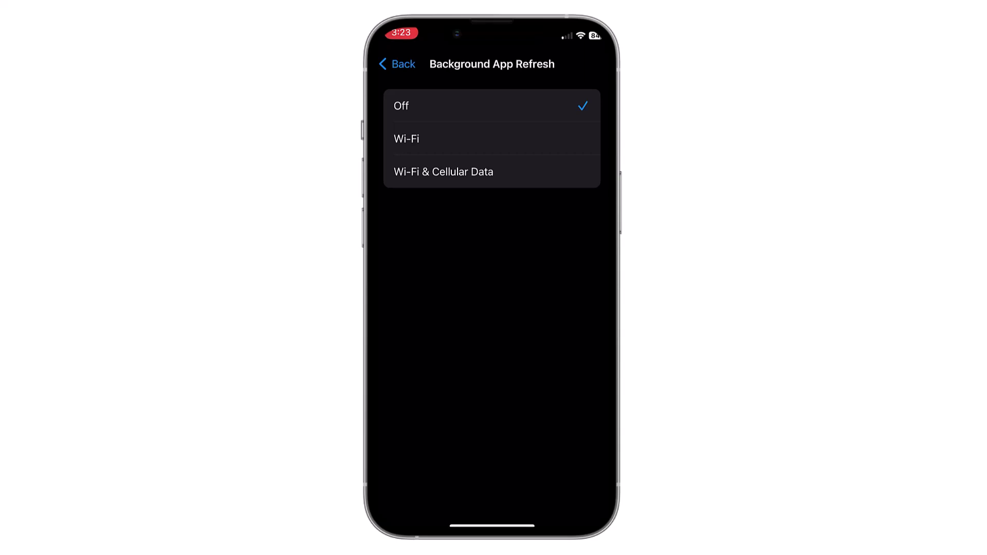
click(464, 138)
Switch off Airtel in the per-app list, keeping Ball Blast and CRED on.
click(397, 64)
scroll(492, 309, down, 1)
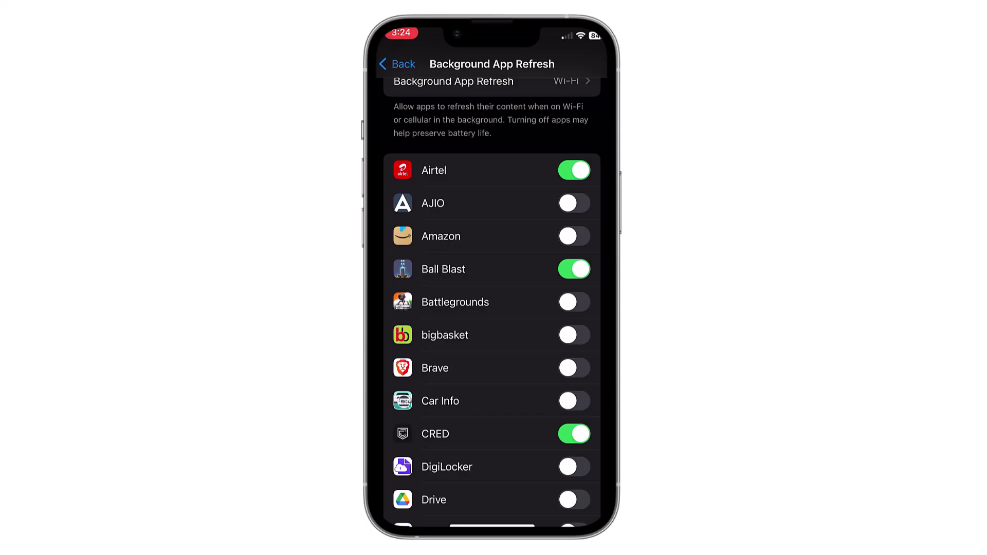
click(575, 171)
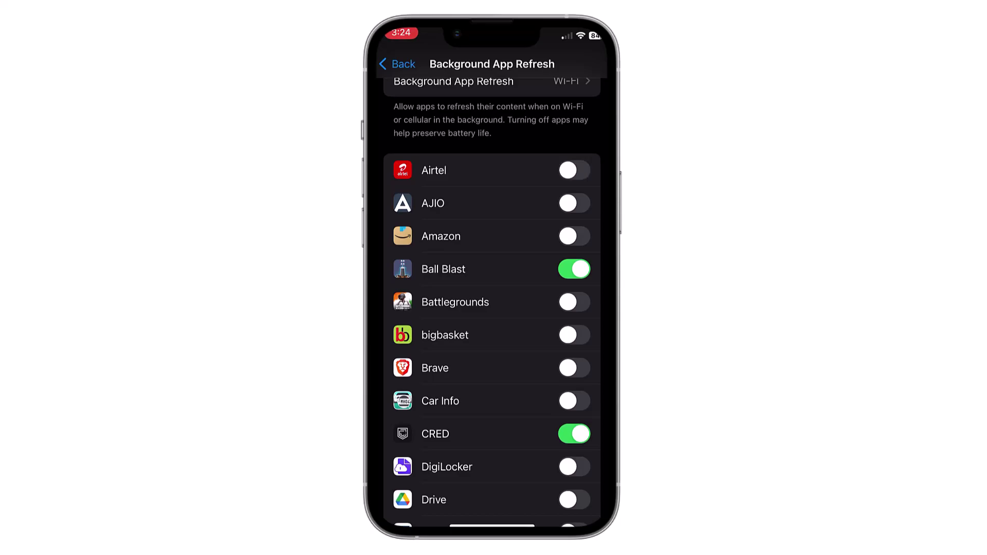